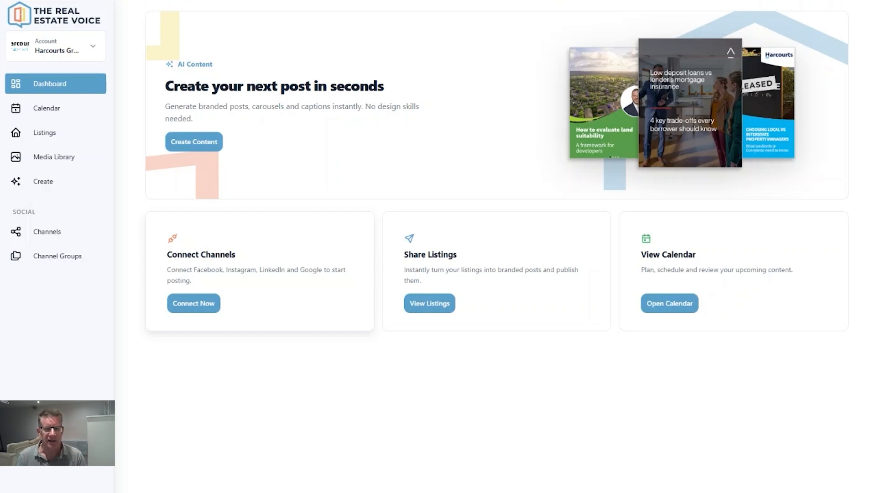
Start creating AI content for the Landlords audience with the intent Switching property managers
left_click(195, 142)
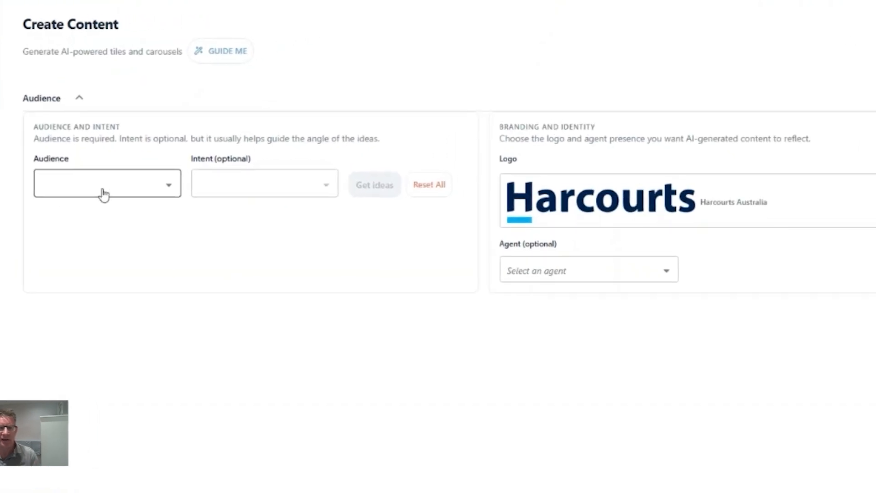
left_click(153, 195)
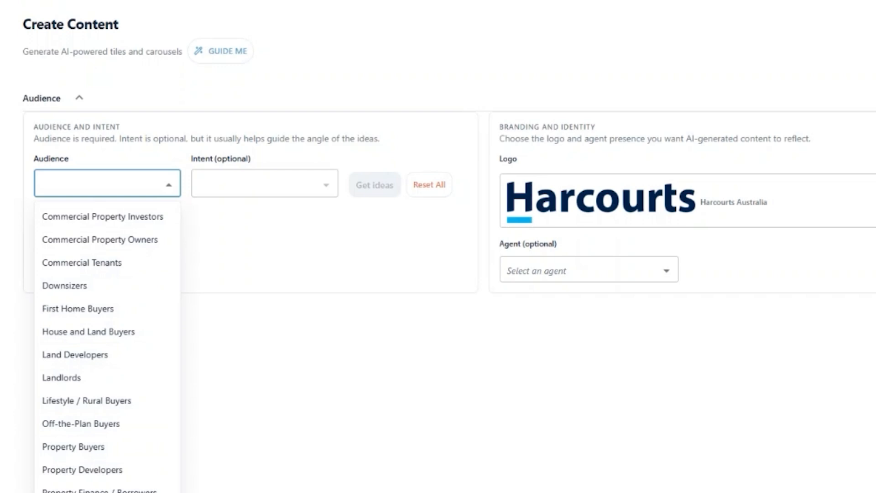
left_click(76, 378)
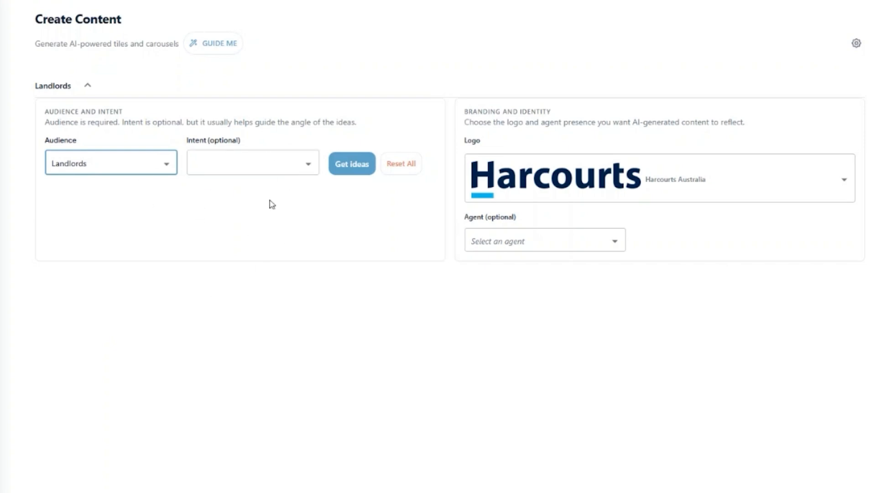
left_click(292, 170)
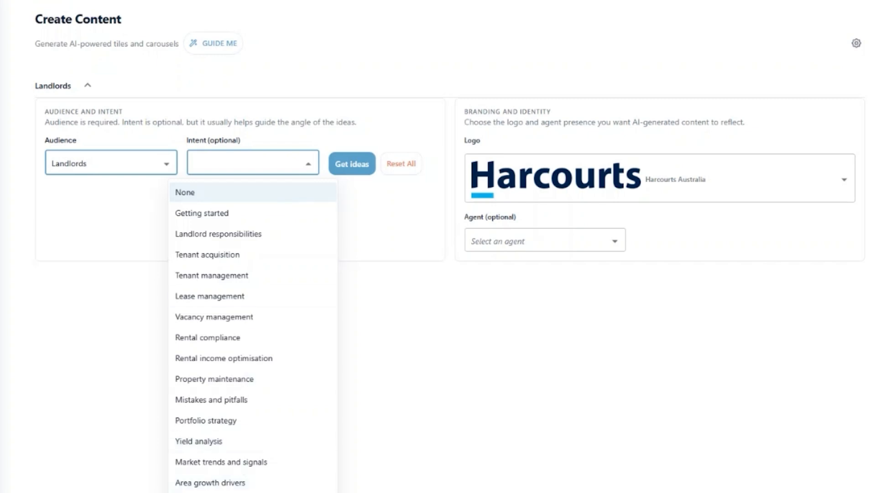
left_click(269, 491)
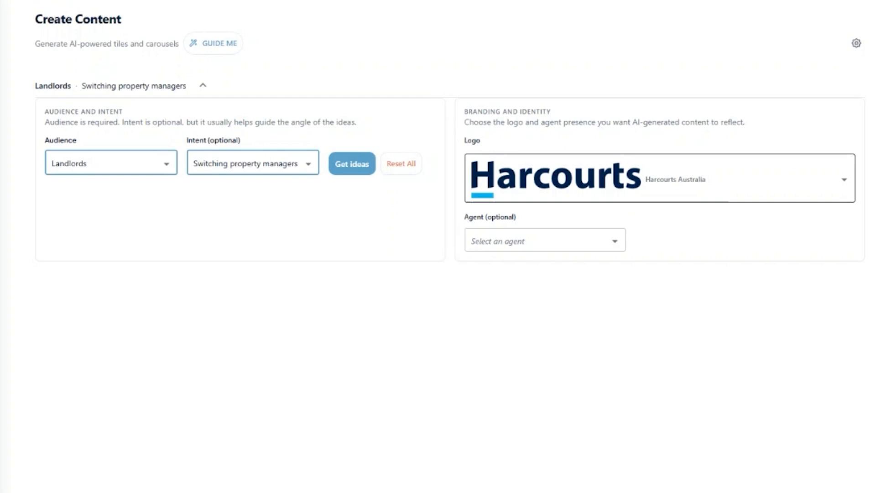
Choose the Harcourts Greater Melton logo, select the agent to feature, and generate the content ideas
left_click(665, 172)
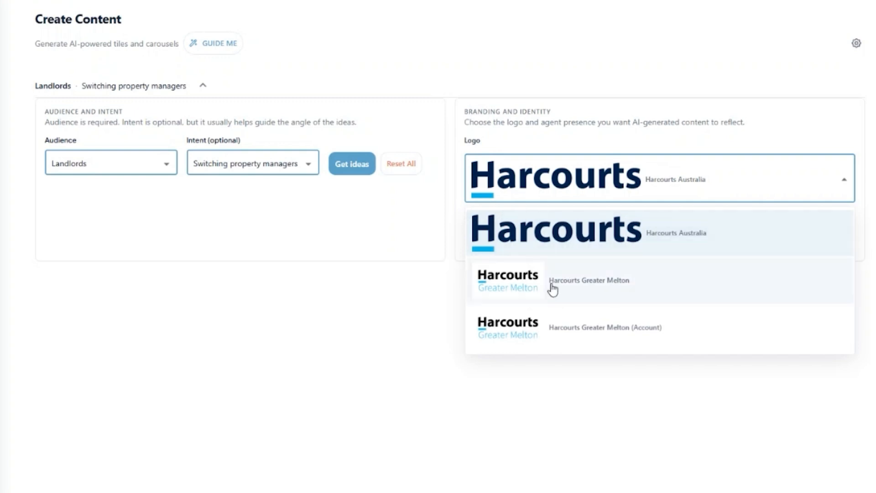
left_click(507, 288)
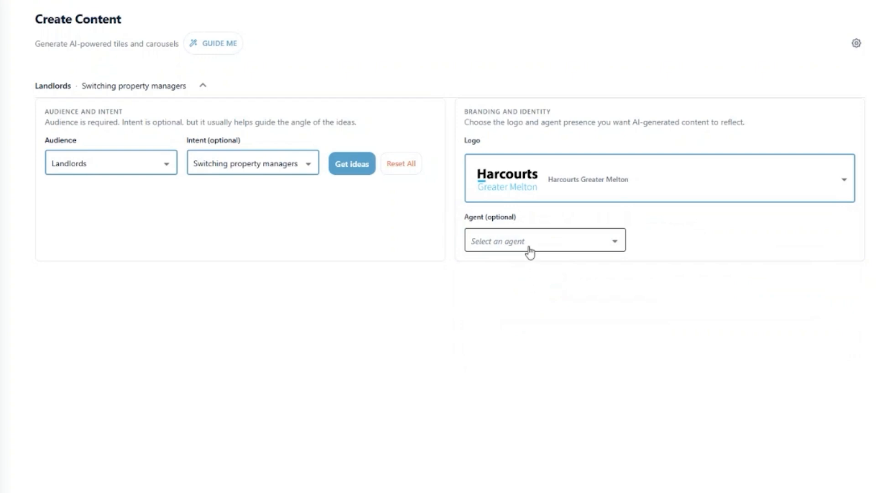
left_click(530, 249)
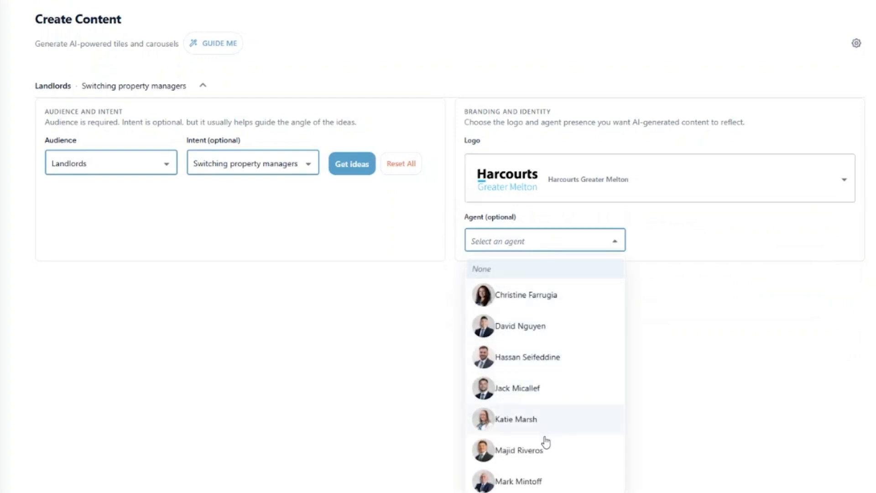
left_click(519, 482)
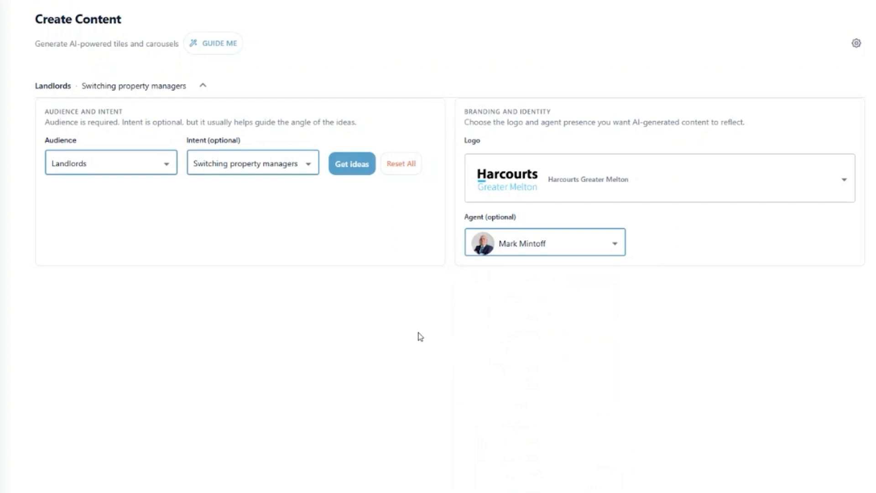
left_click(350, 165)
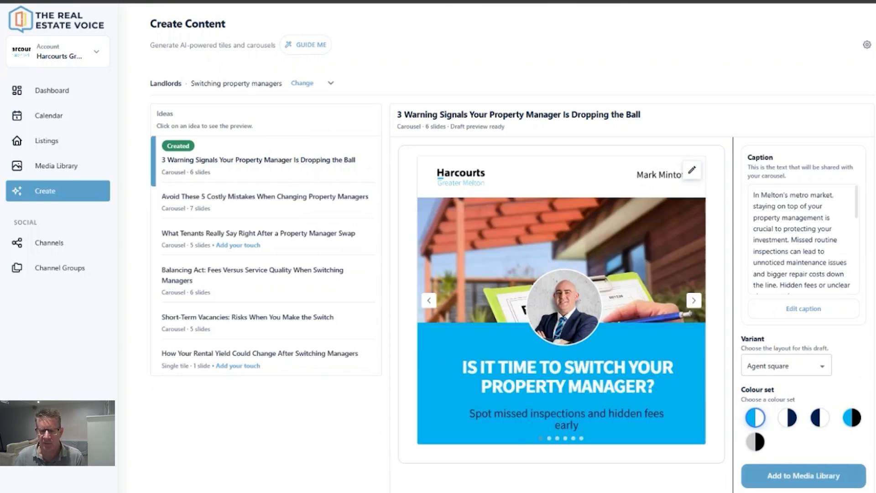
Review all slides of the "3 Warning Signals Your Property Manager Is Dropping the Ball" carousel and read its caption
left_click(694, 300)
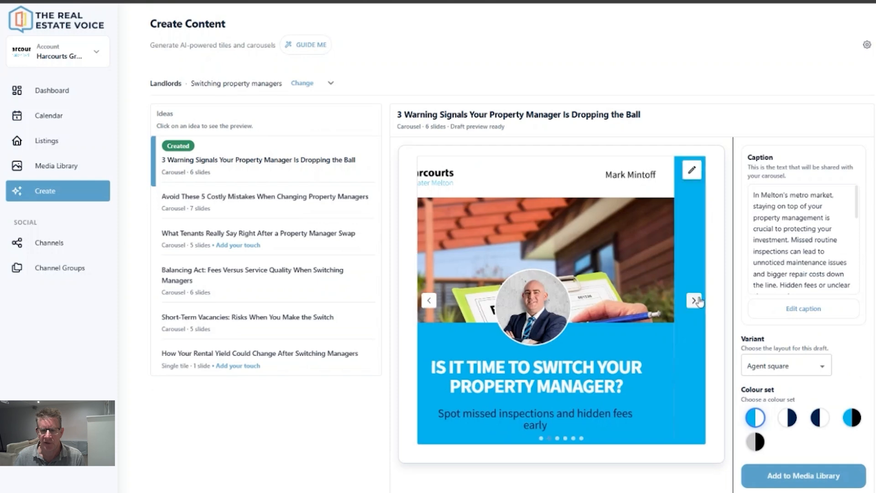
left_click(694, 300)
left_click(698, 300)
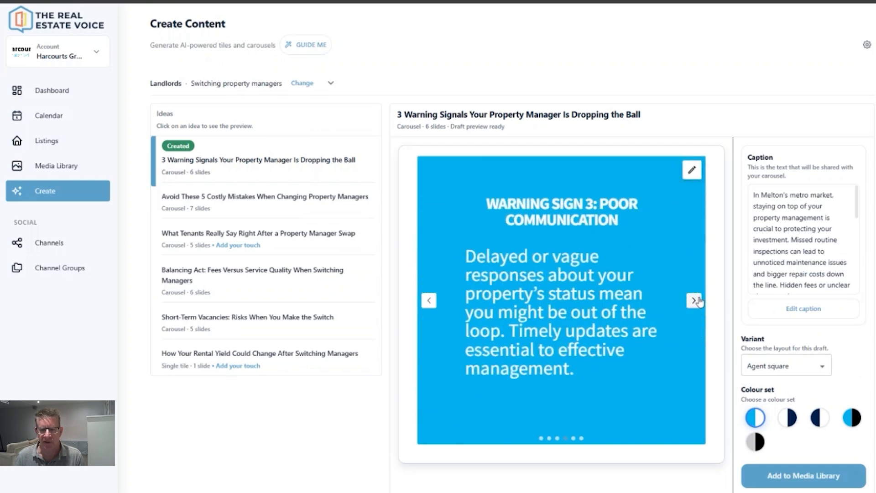
left_click(697, 301)
left_click(697, 301)
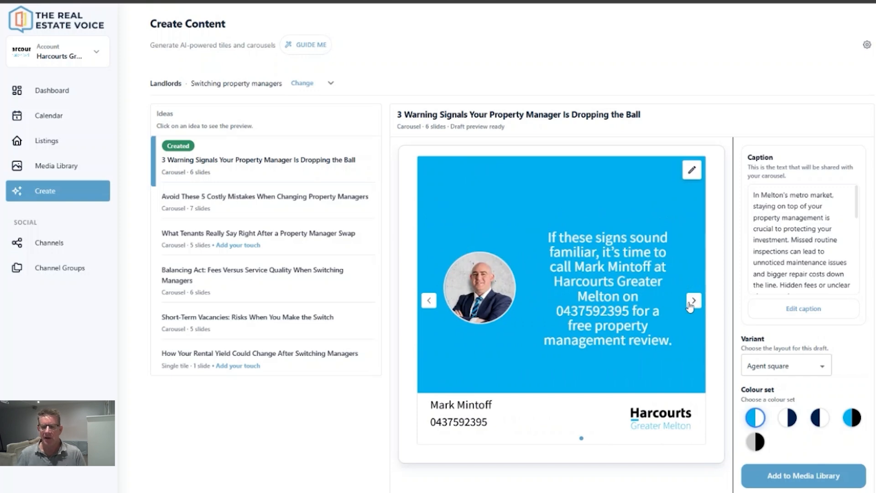
left_click(693, 301)
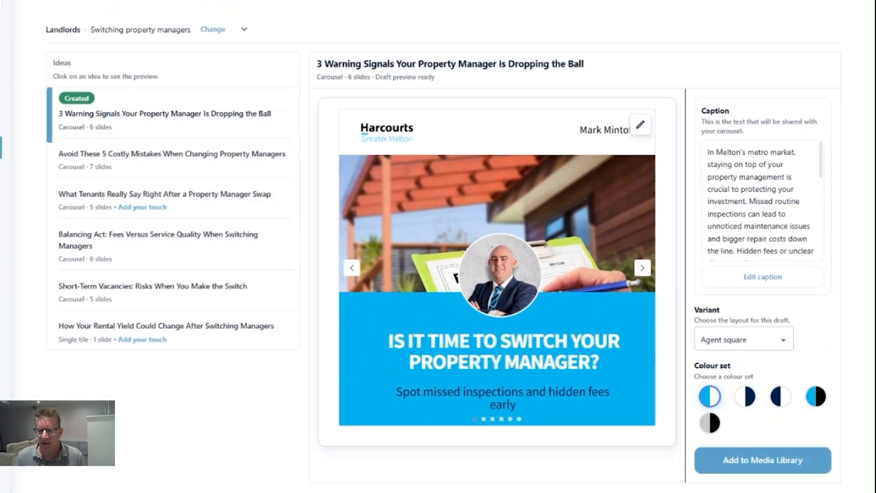
scroll(778, 197, "down", 5)
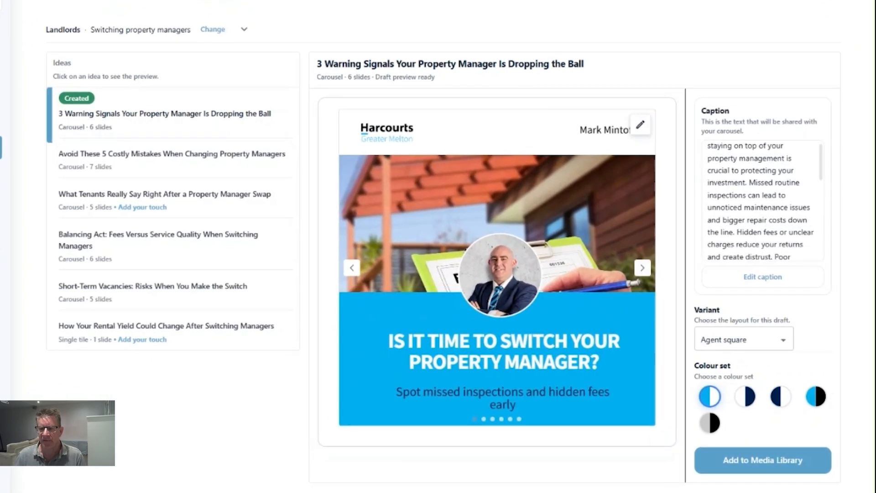
scroll(779, 197, "up", 5)
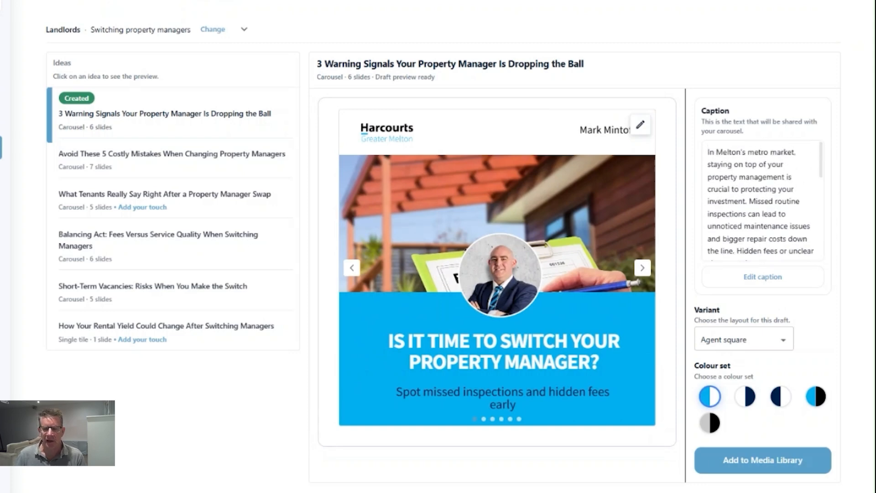
Switch the carousel's layout variant to Recognition Series 1, try other colour sets, and settle on the light blue and white one
left_click(763, 340)
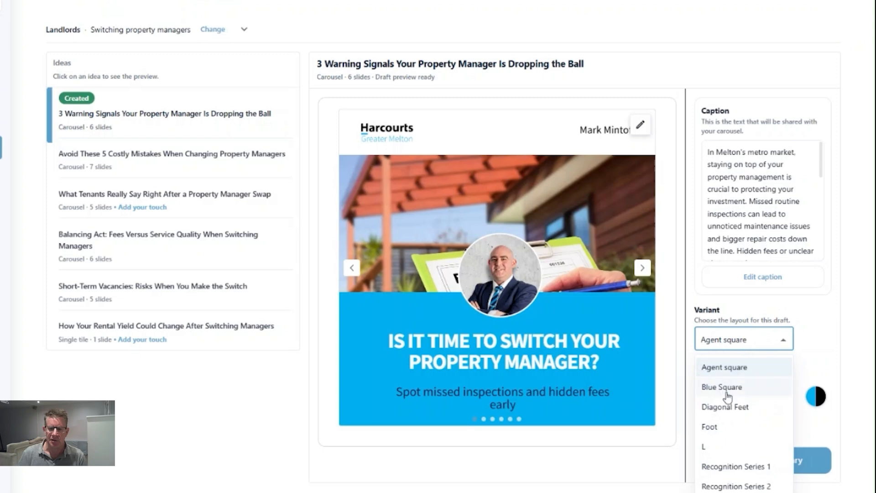
left_click(729, 466)
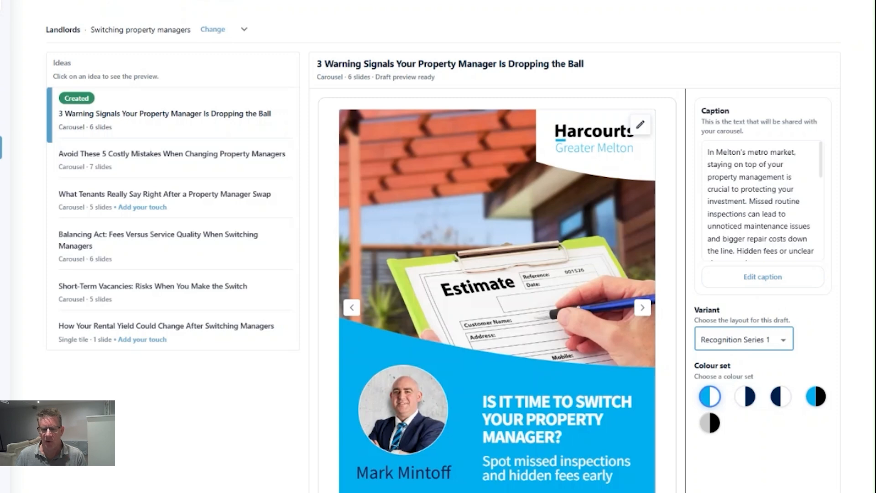
left_click(748, 395)
left_click(780, 398)
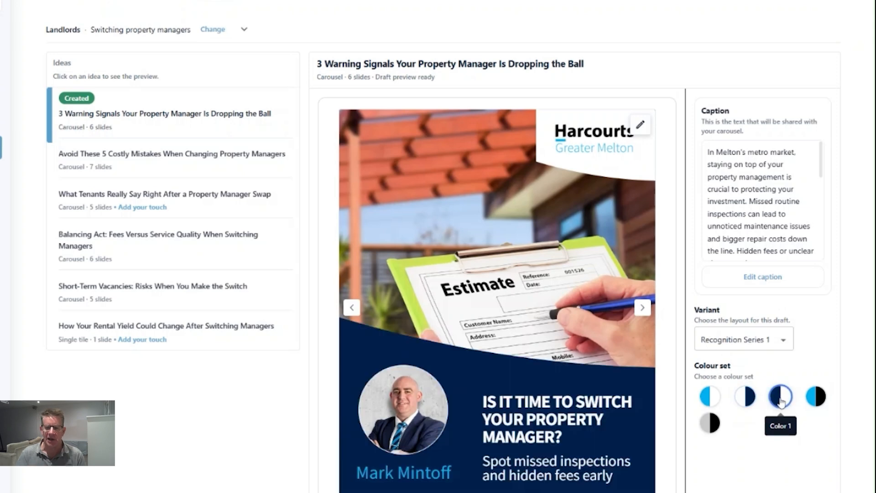
left_click(816, 396)
left_click(712, 396)
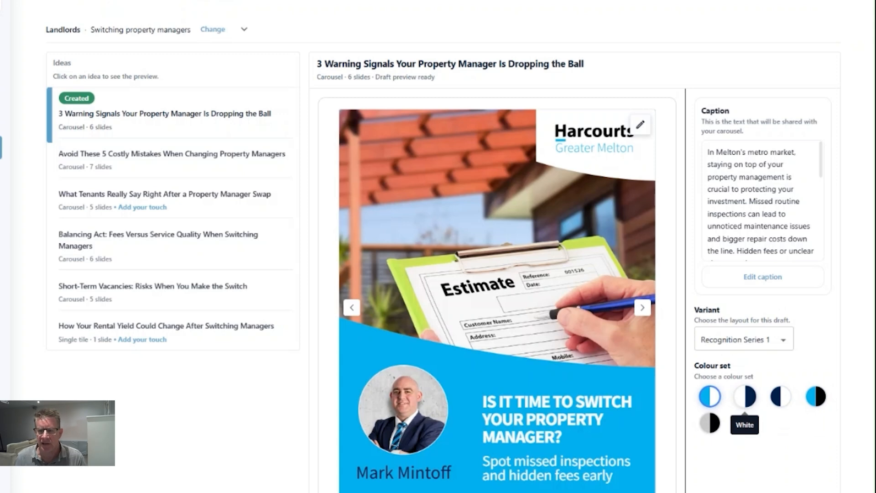
Edit the design and replace slide 1's background with the photo of a family meeting an agent, found by searching photos for "agent"
left_click(640, 126)
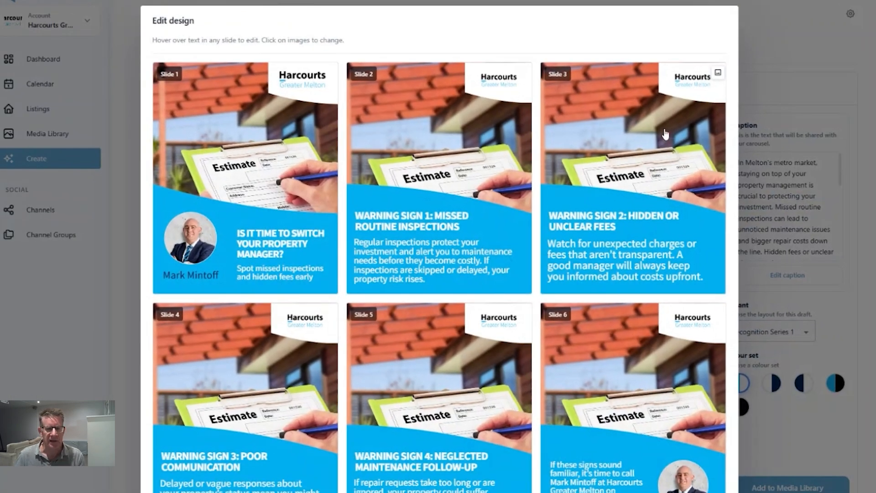
left_click(268, 152)
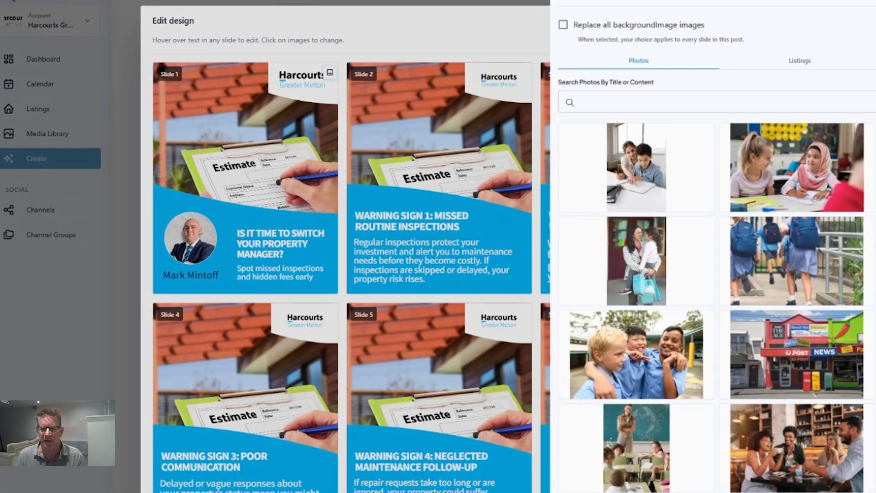
left_click(582, 114)
type("a")
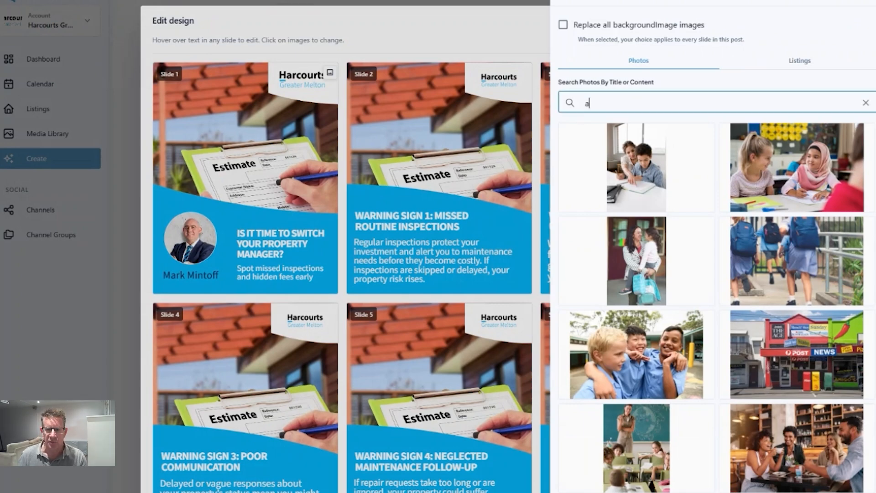
type("gent")
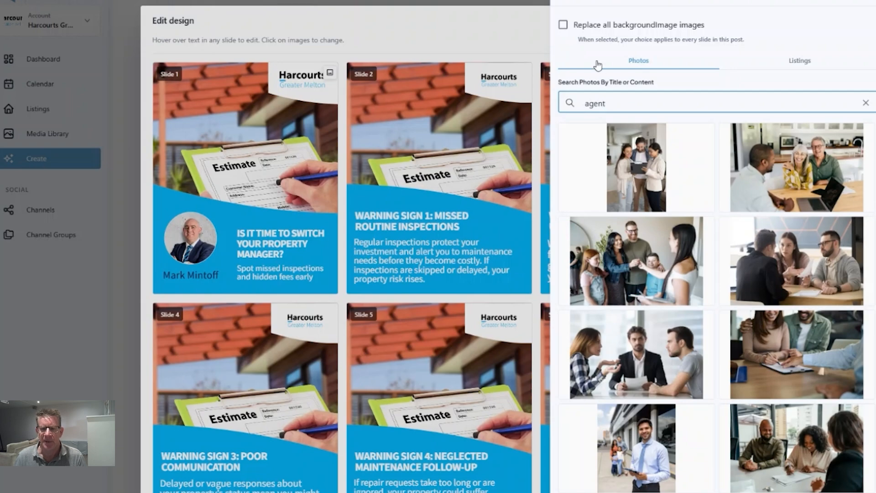
left_click(605, 264)
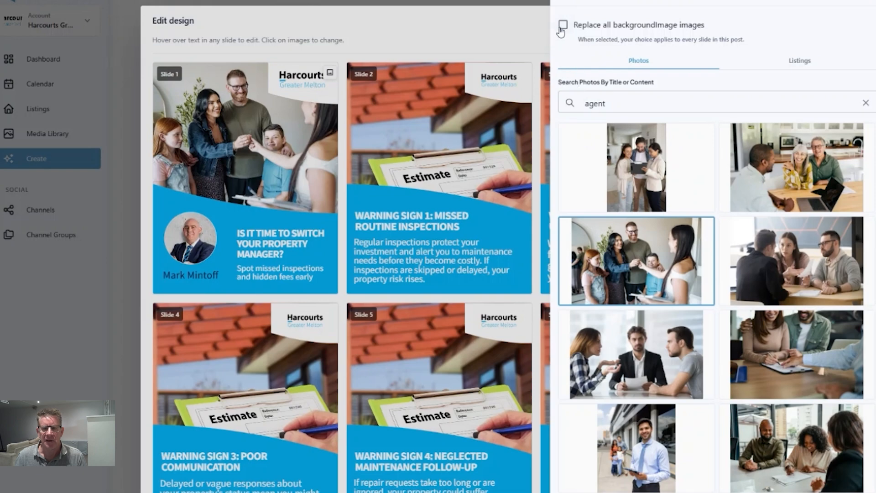
left_click(438, 123)
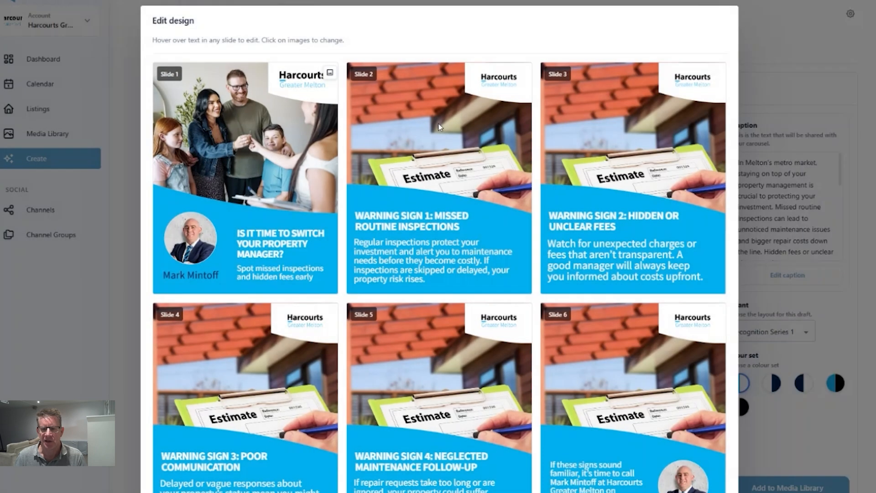
Starting from slide 2's background, search photos for "agent" and apply the family photo to all slides with Replace all backgroundImage images
left_click(440, 128)
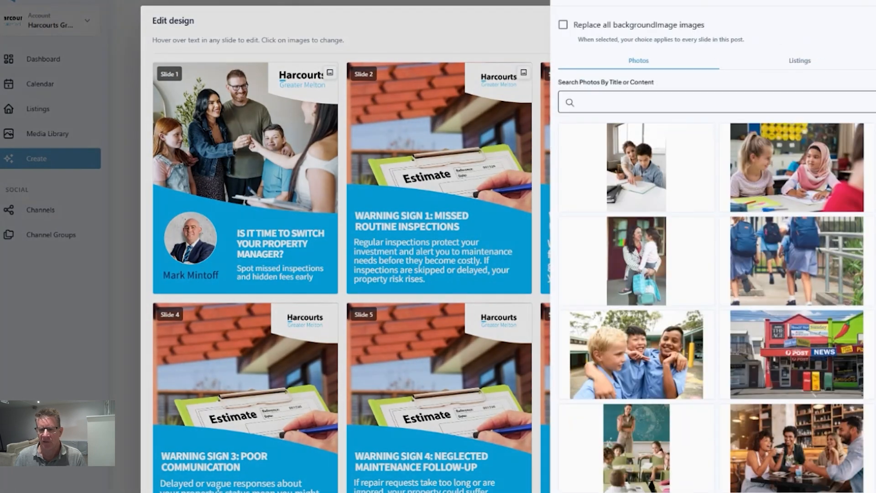
left_click(648, 255)
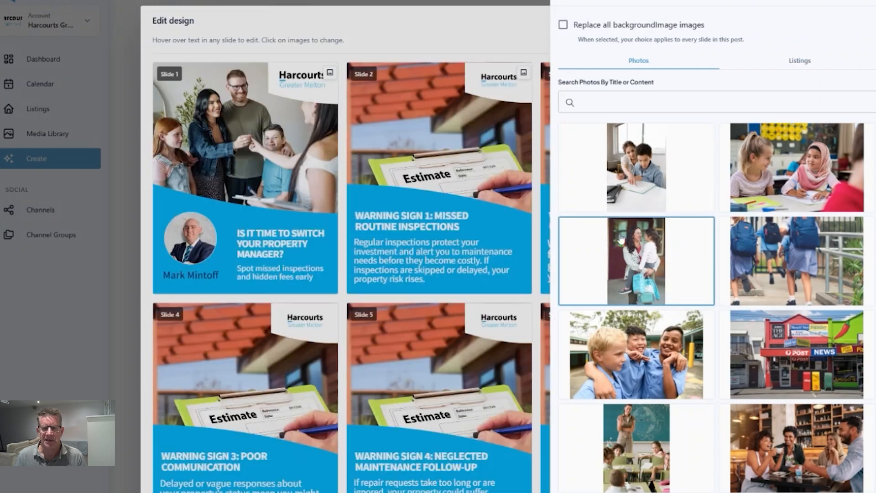
left_click(589, 102)
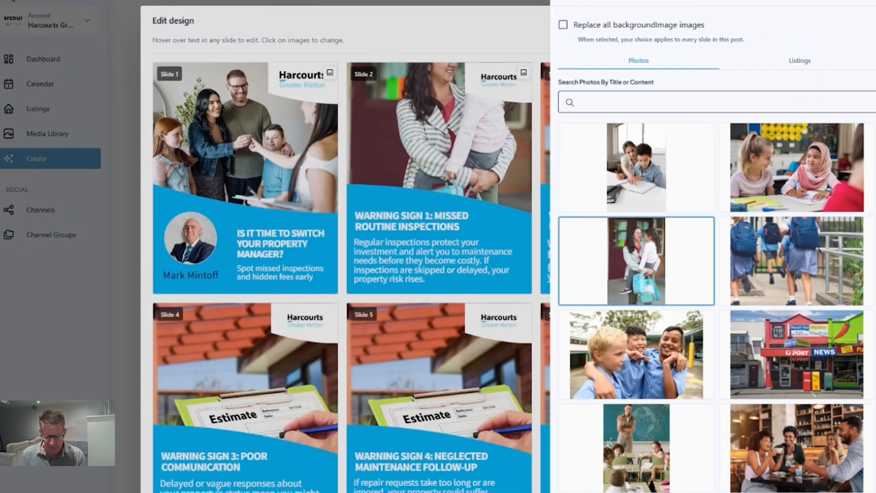
type("agent")
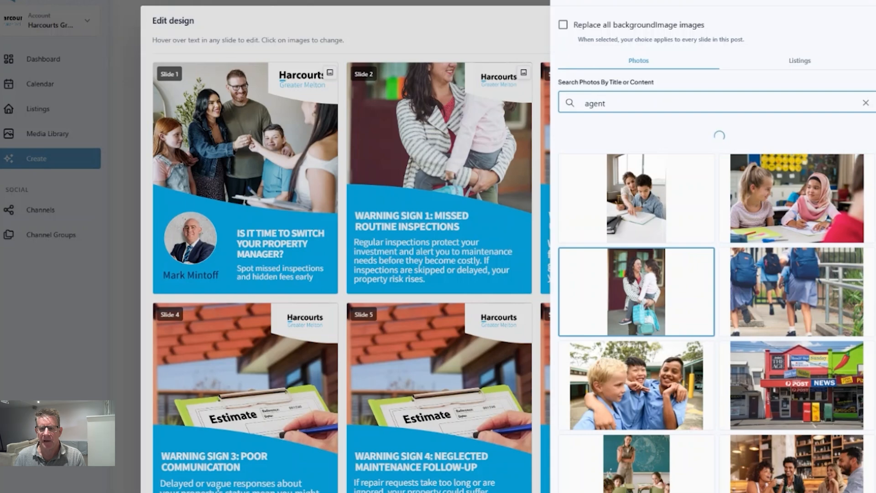
left_click(564, 24)
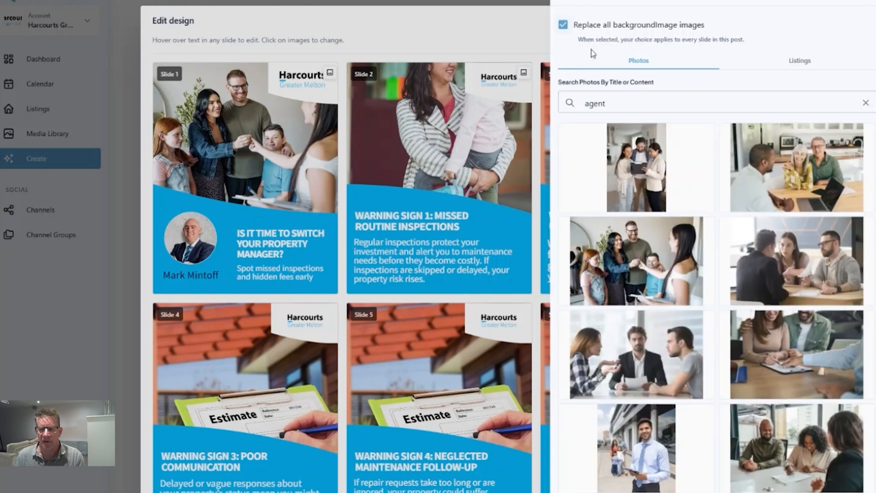
left_click(616, 275)
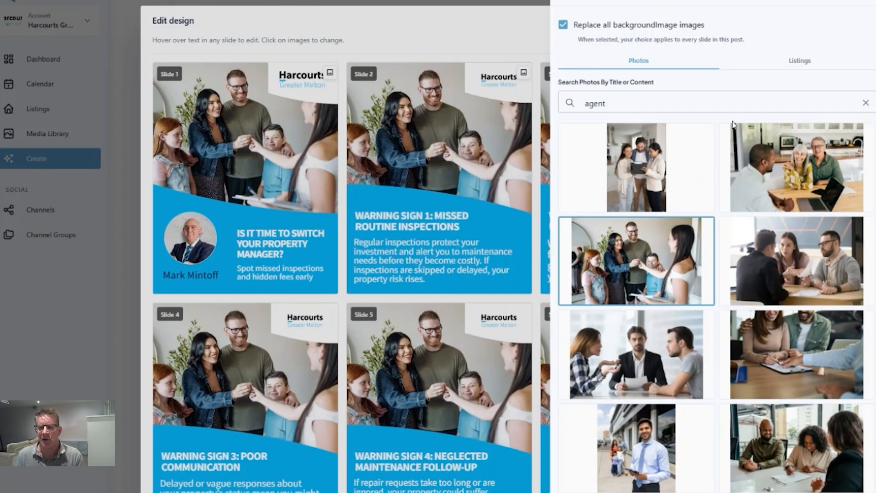
Browse the property photos offered under sale listings as backgrounds, return to the stock photos, and close the image picker
left_click(806, 64)
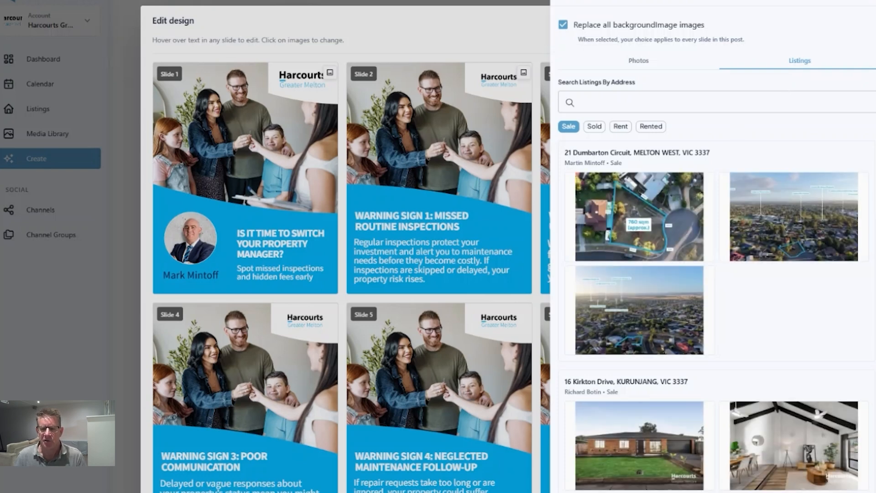
scroll(720, 269, "down", 10)
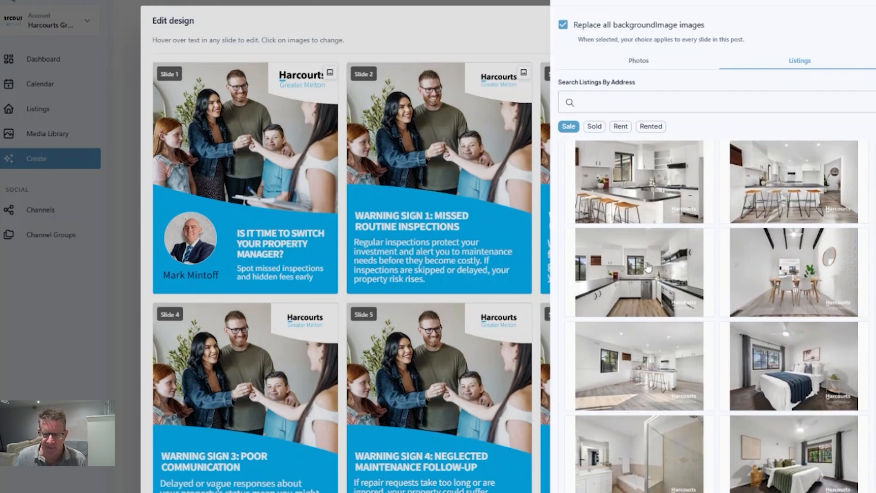
scroll(657, 269, "down", 5)
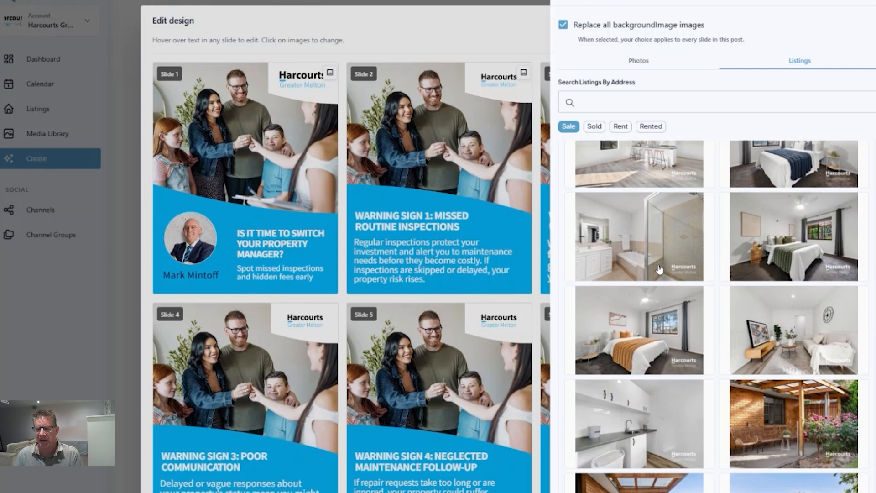
scroll(659, 270, "down", 1)
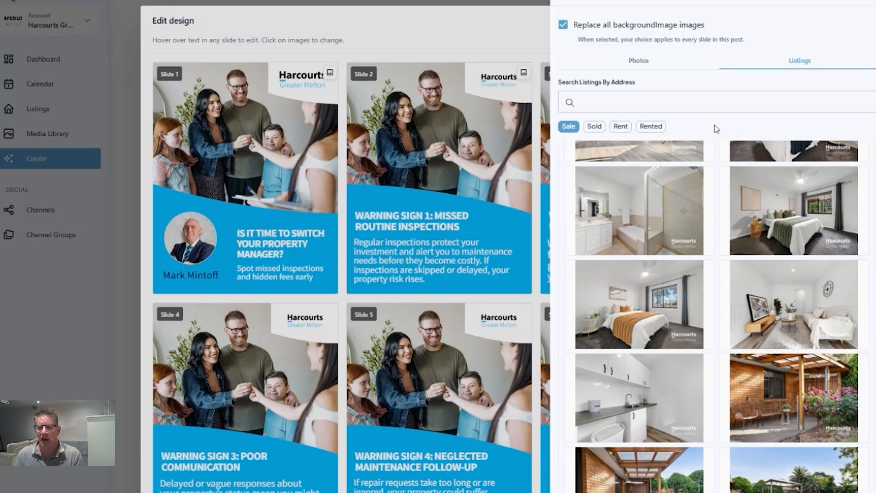
left_click(674, 67)
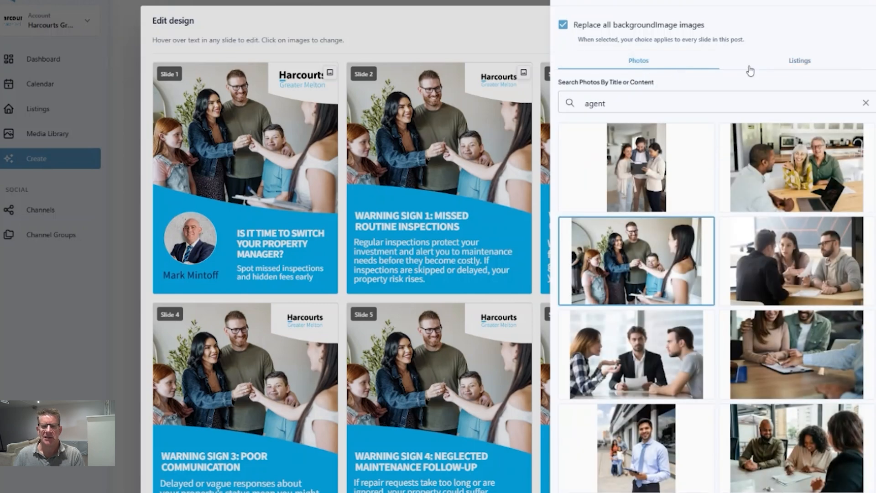
left_click(488, 48)
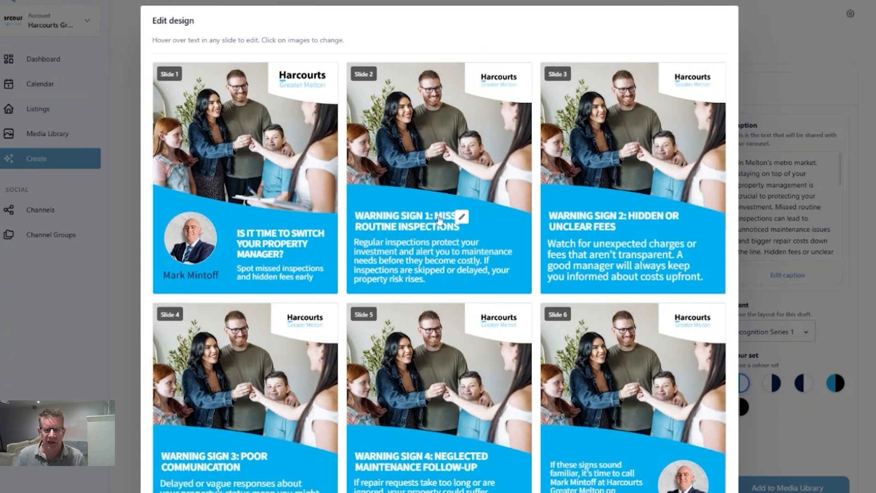
Open slide 2's body text about regular inspections for editing and close it without changes
mouse_move(439, 255)
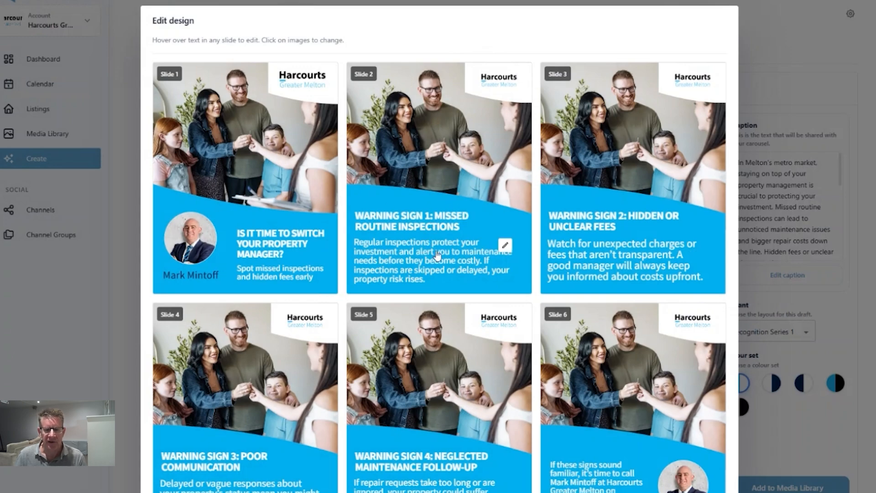
left_click(505, 246)
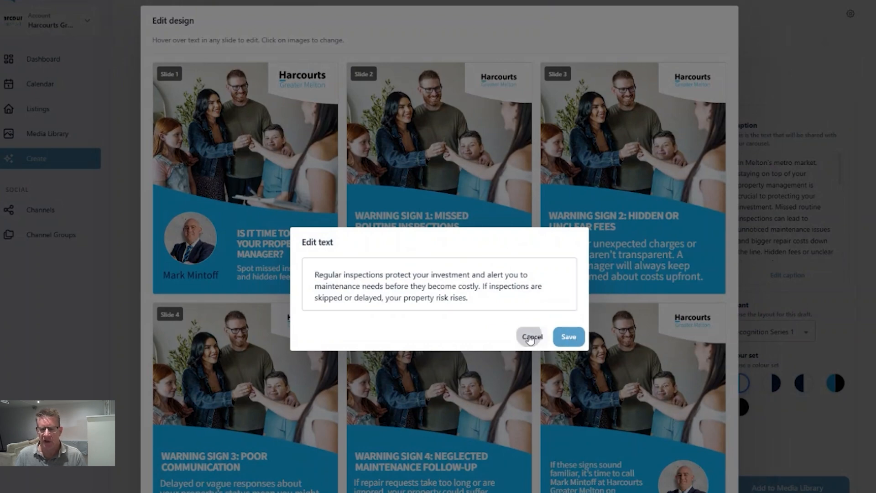
left_click(530, 336)
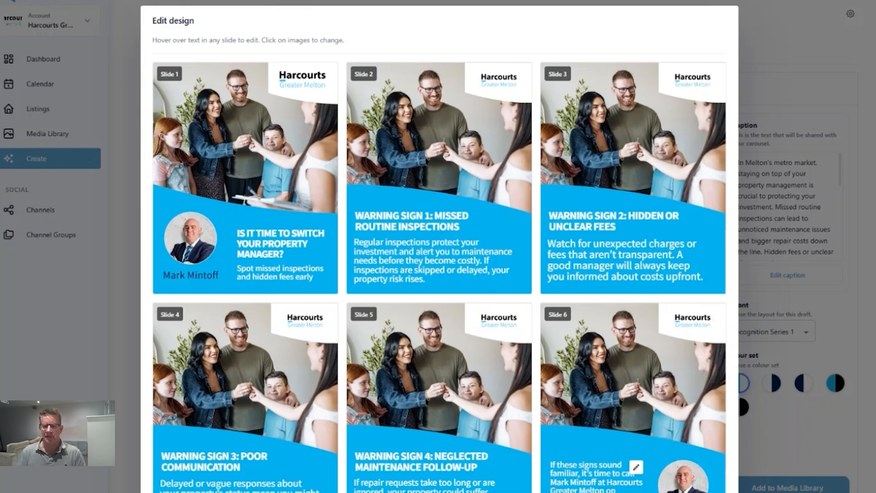
Leave the design editor and add the "3 Warning Signals Your Property Manager Is Dropping the Ball" carousel to the Media Library
left_click(762, 417)
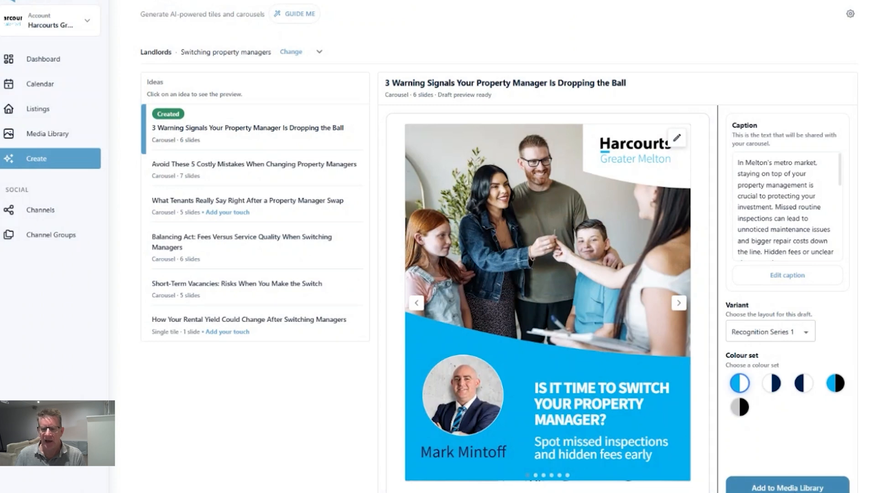
left_click(787, 489)
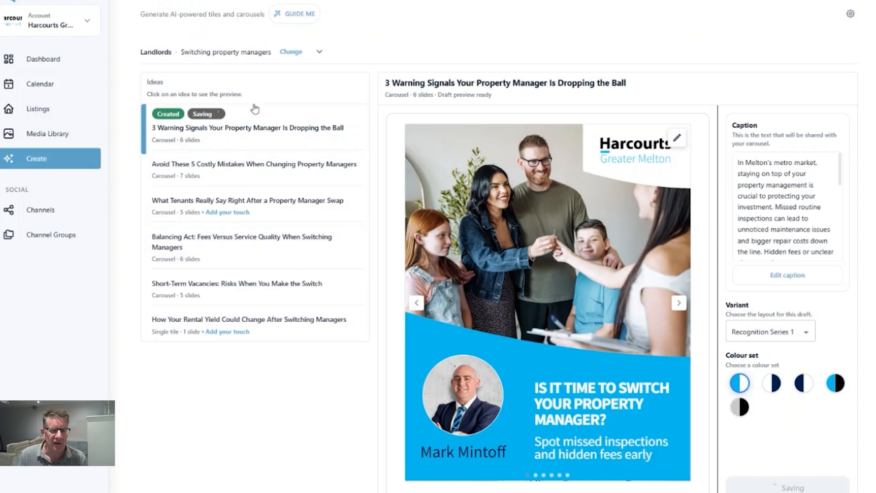
Generate carousels from the "Avoid These 5 Costly Mistakes", "Balancing Act" and "Short-Term Vacancies" ideas, and preview the "Balancing Act" draft
left_click(206, 168)
left_click(198, 263)
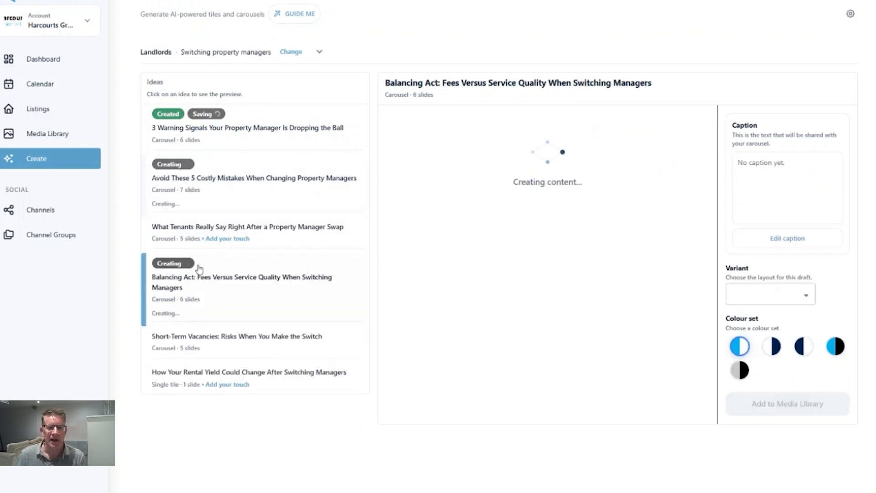
left_click(201, 333)
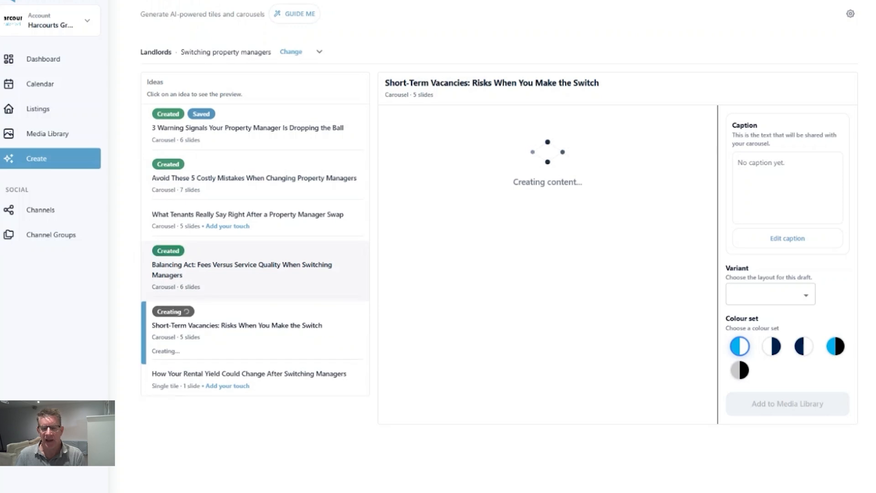
left_click(204, 272)
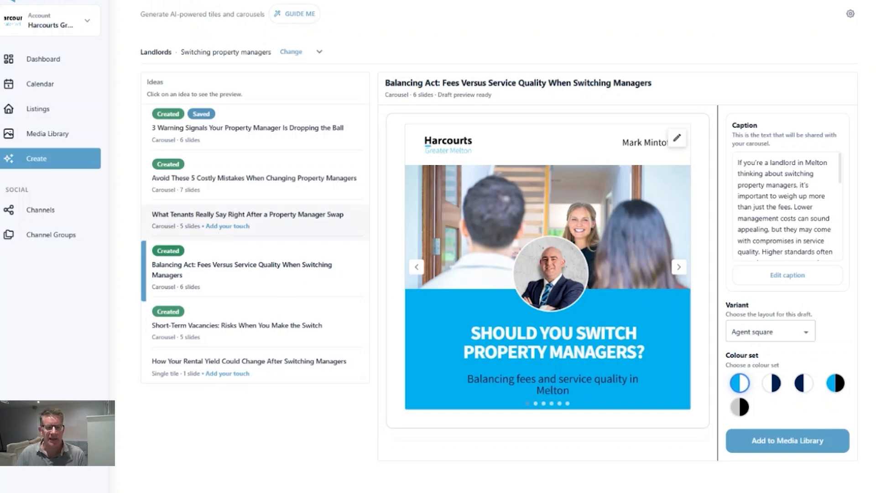
Dictate the tenants' feedback about prompt repairs and better communication for the "What Tenants Really Say" idea and submit it
left_click(228, 226)
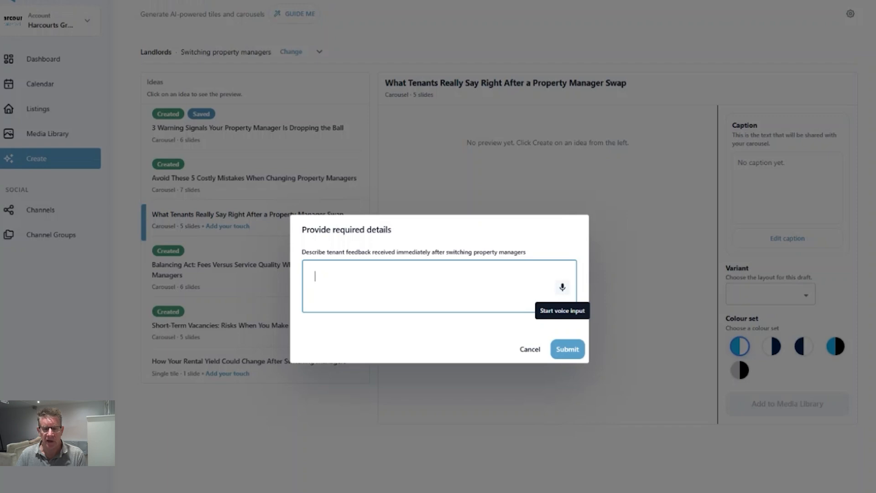
left_click(562, 287)
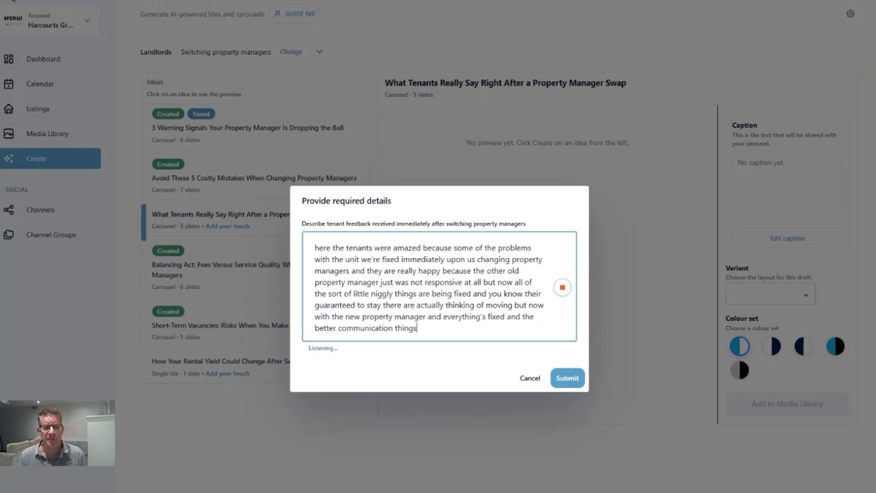
left_click(561, 378)
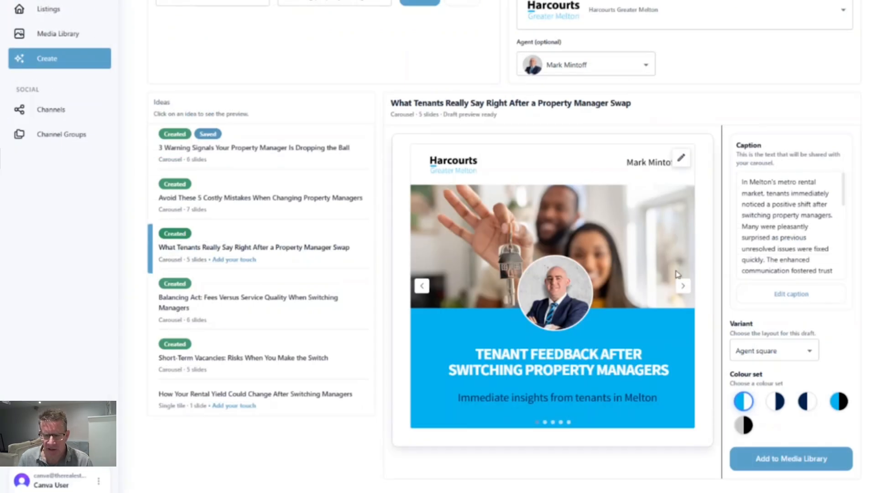
Page through all slides of the "What Tenants Really Say Right After a Property Manager Swap" carousel
left_click(683, 287)
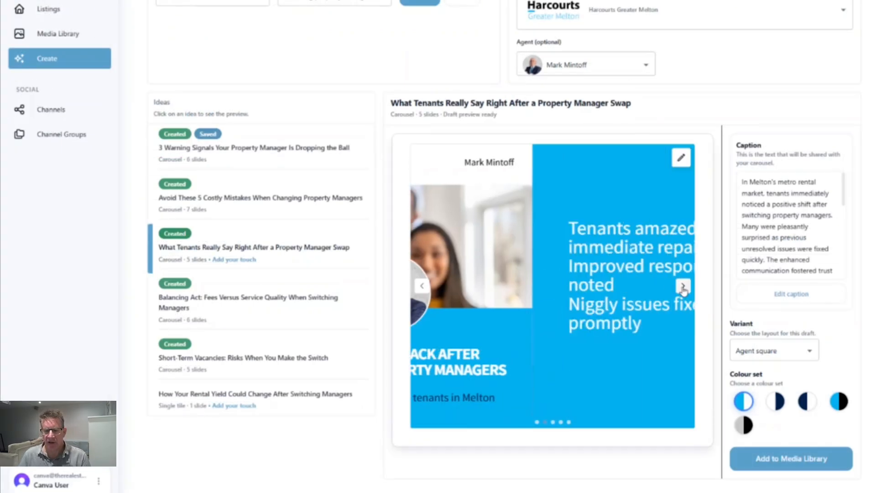
left_click(683, 288)
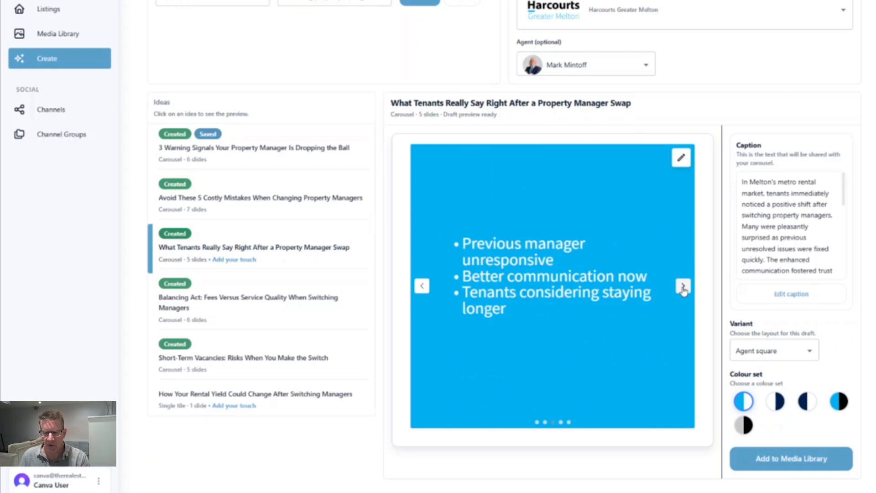
left_click(683, 288)
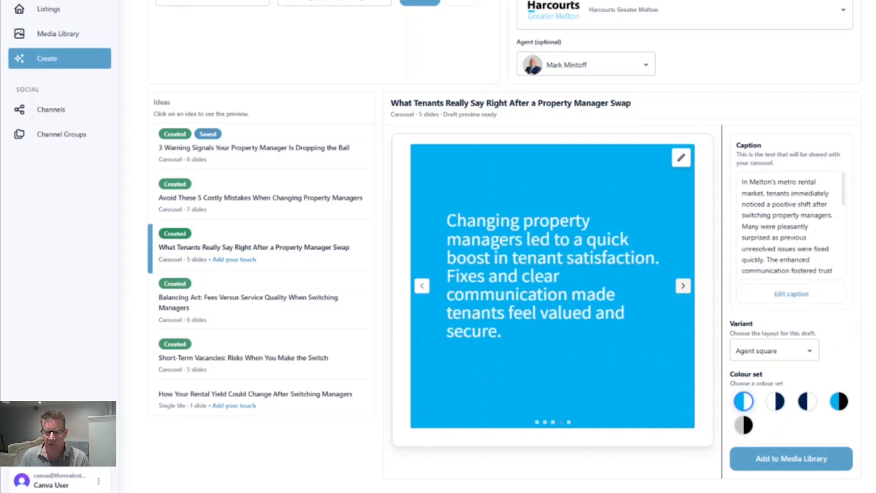
left_click(683, 288)
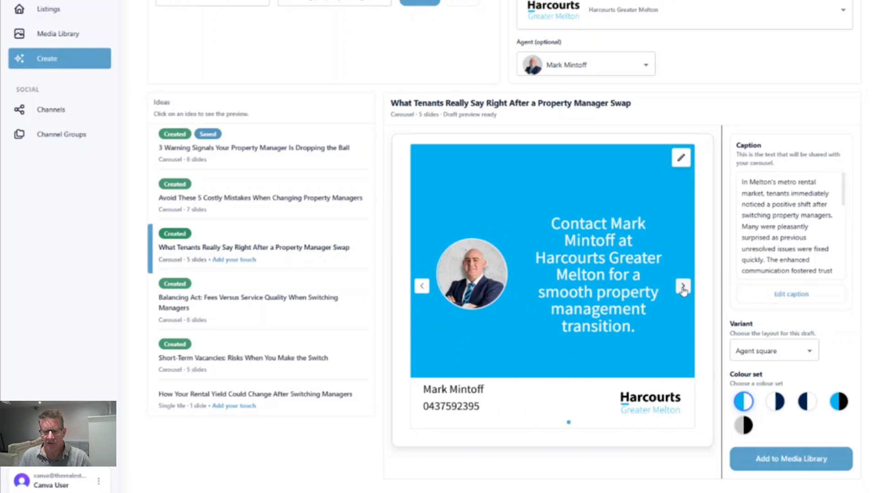
left_click(683, 287)
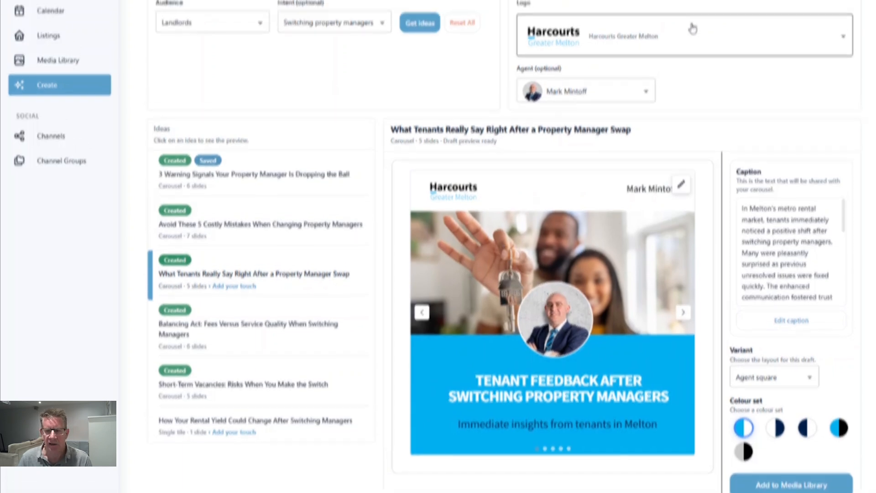
In the advanced AI options, set the voice to Agent – Strong / Viral, check the area types and keep Metro
left_click(854, 15)
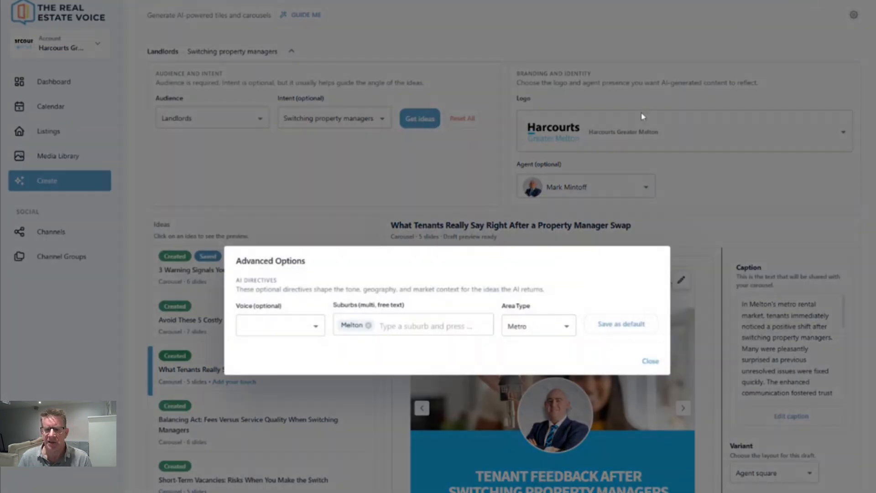
left_click(318, 327)
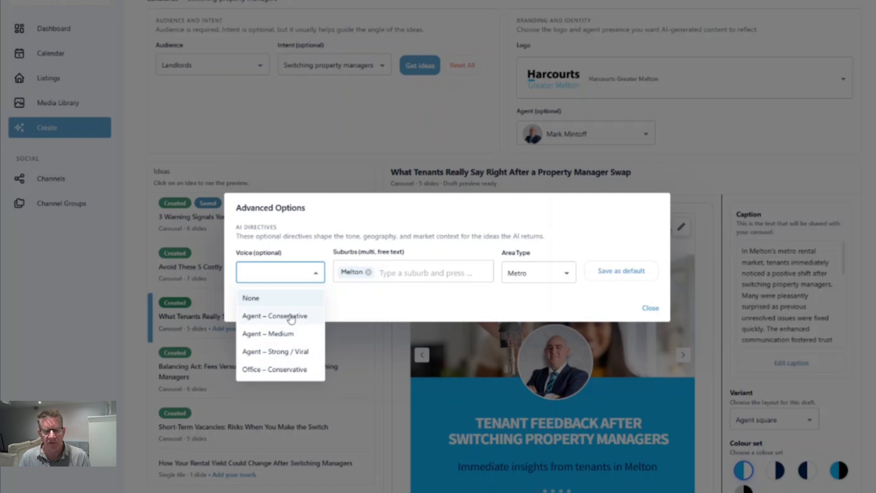
left_click(283, 351)
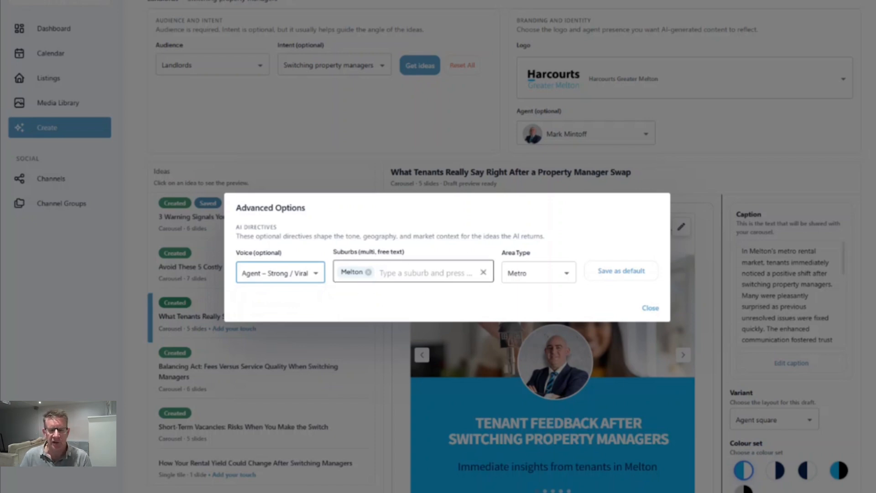
left_click(550, 273)
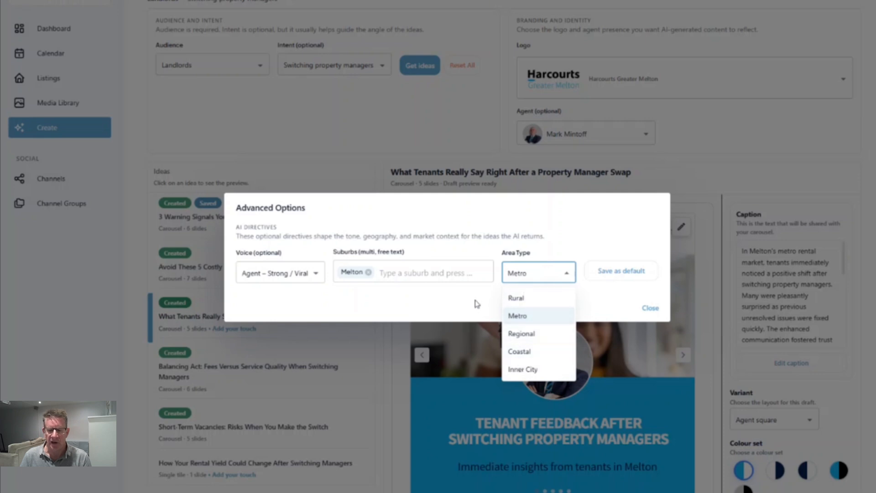
left_click(491, 294)
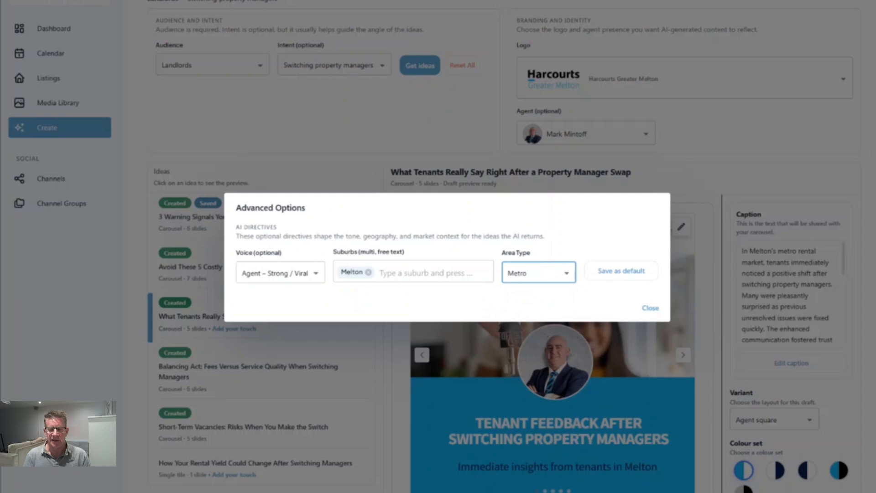
left_click(650, 308)
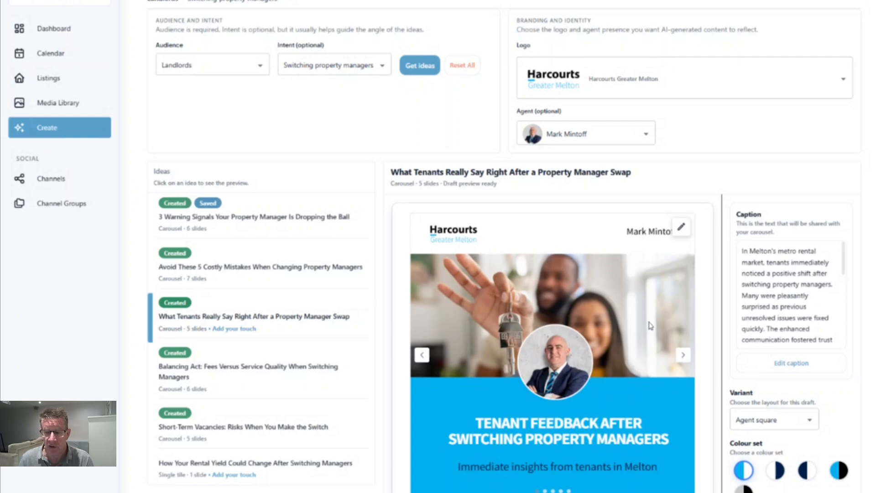
Share the "3 Warning Signals Your Property Manager Is Dropping the Ball" carousel from the Media Library to the All Channels group
left_click(77, 109)
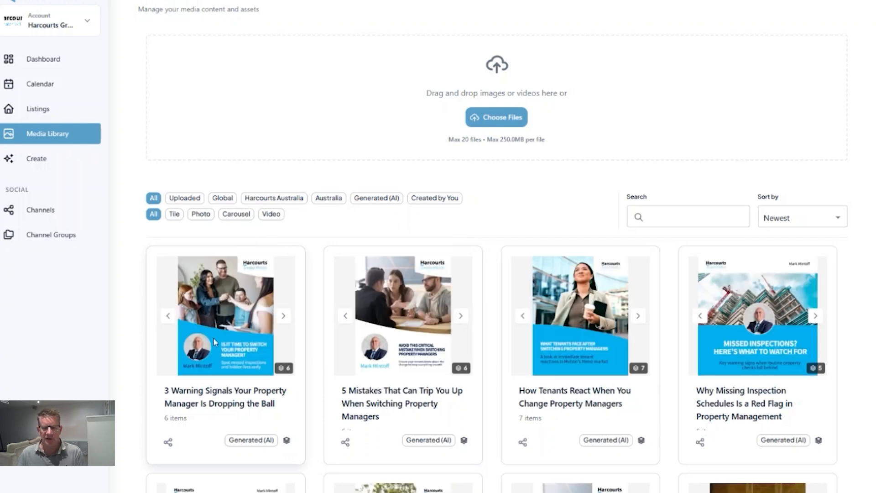
left_click(168, 442)
left_click(228, 99)
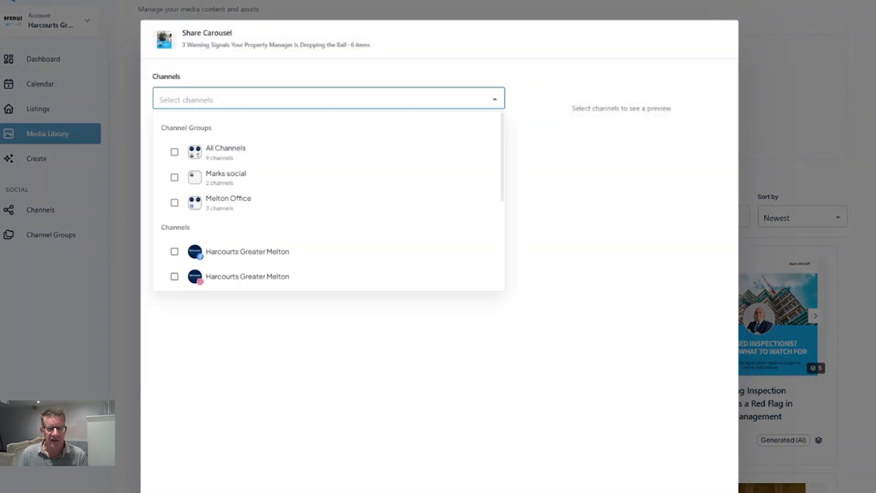
left_click(174, 153)
left_click(266, 348)
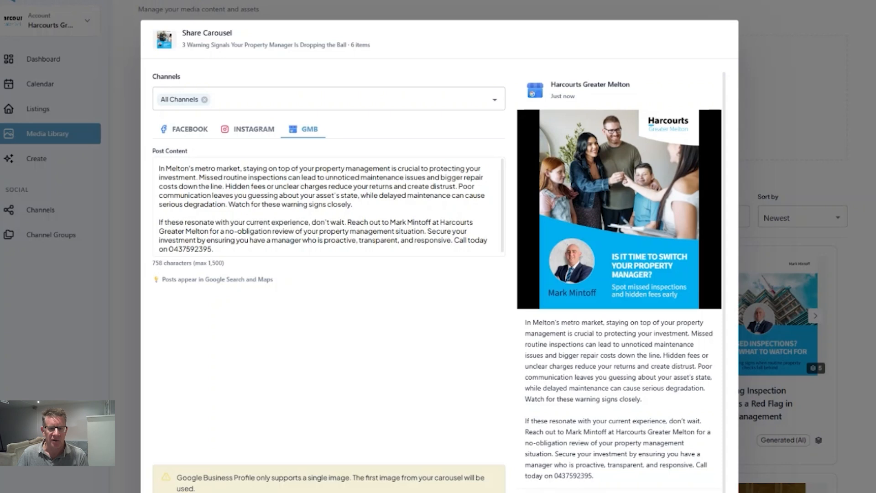
Review the post content for GMB and check the Instagram version of the post
left_click_drag(264, 178, 353, 206)
left_click(355, 213)
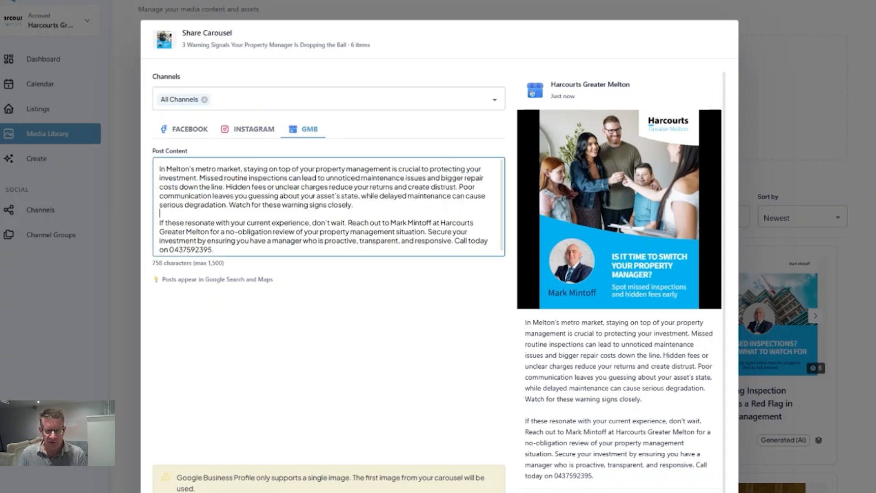
left_click(262, 128)
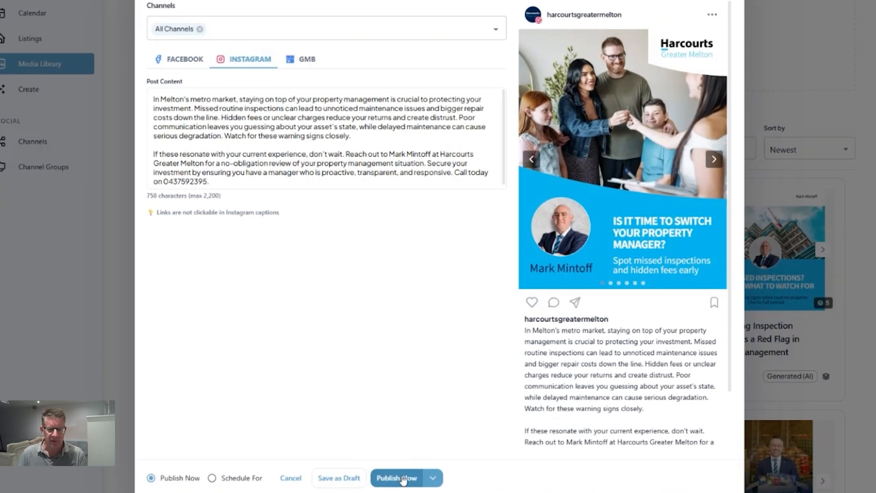
Schedule the carousel post for 20/05/2026 at 09:30 AM
left_click(212, 479)
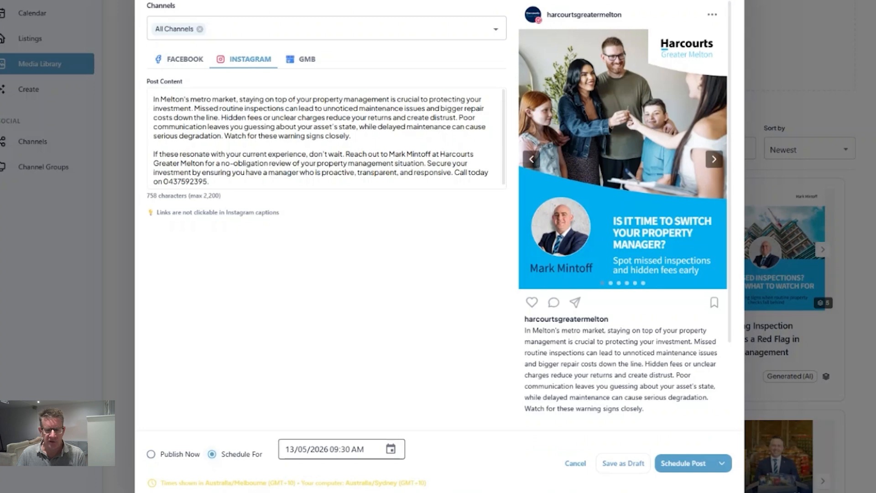
left_click(395, 454)
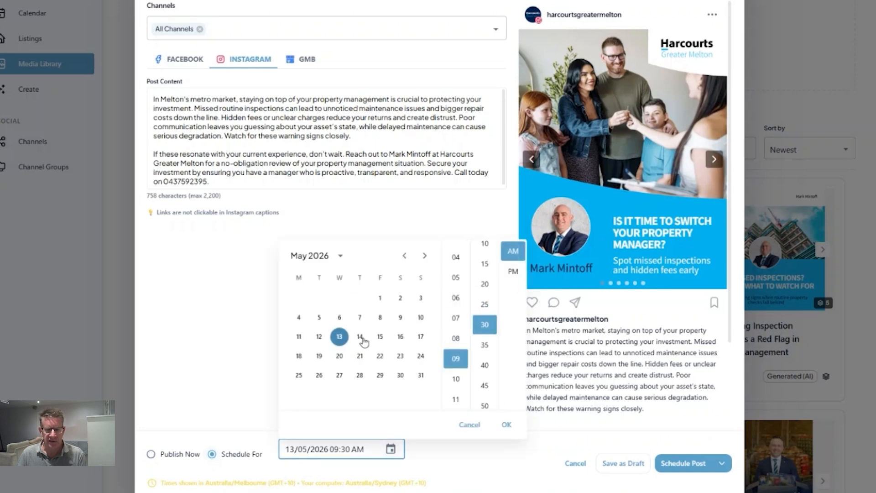
left_click(339, 356)
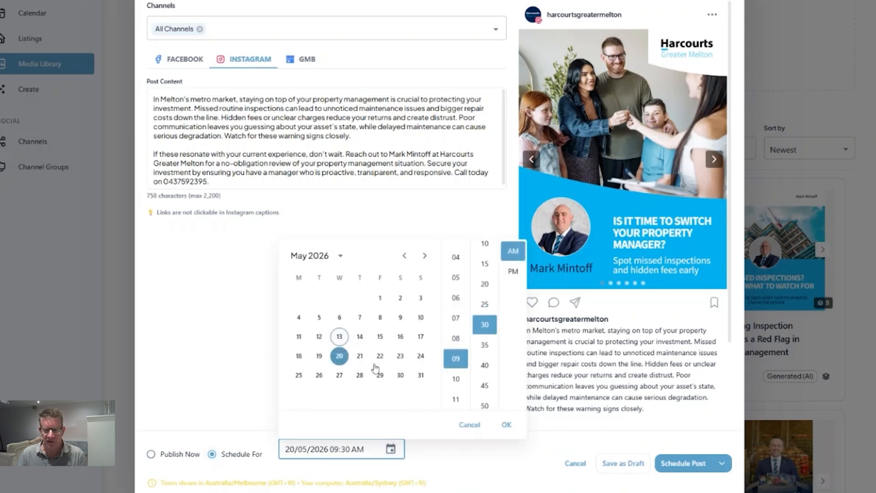
left_click(506, 424)
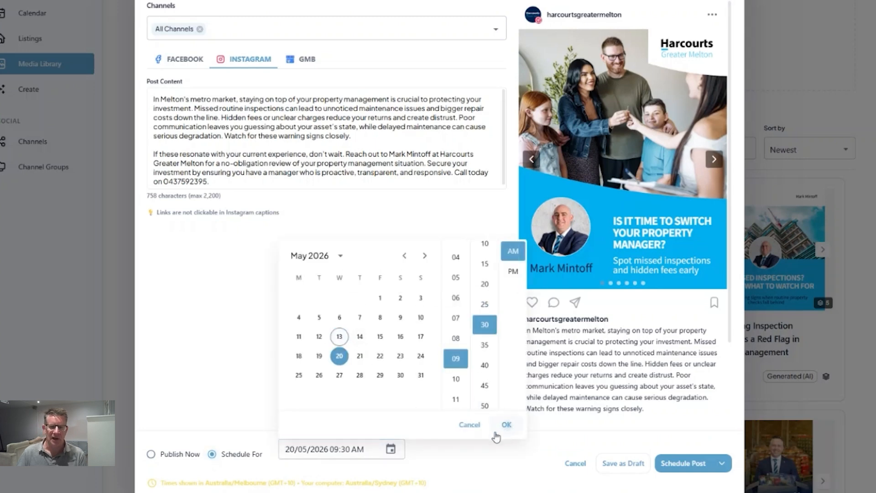
left_click(680, 463)
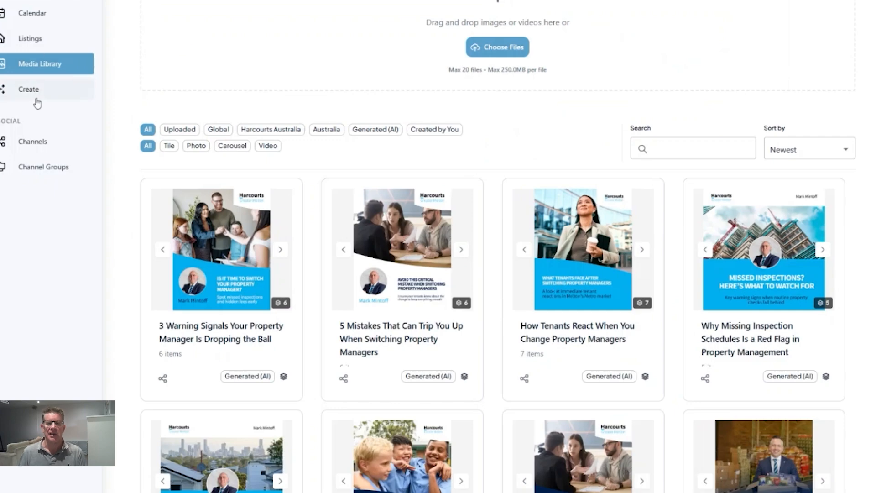
Return to the Create page with the landlord ideas
left_click(55, 96)
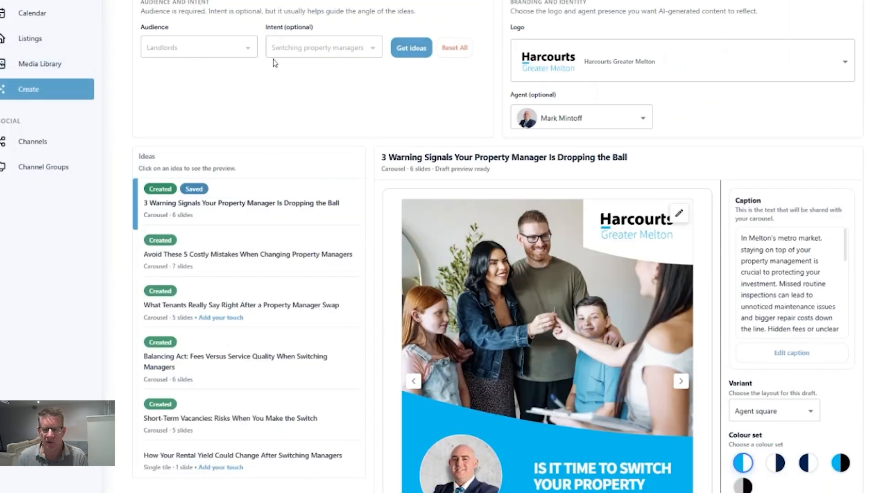